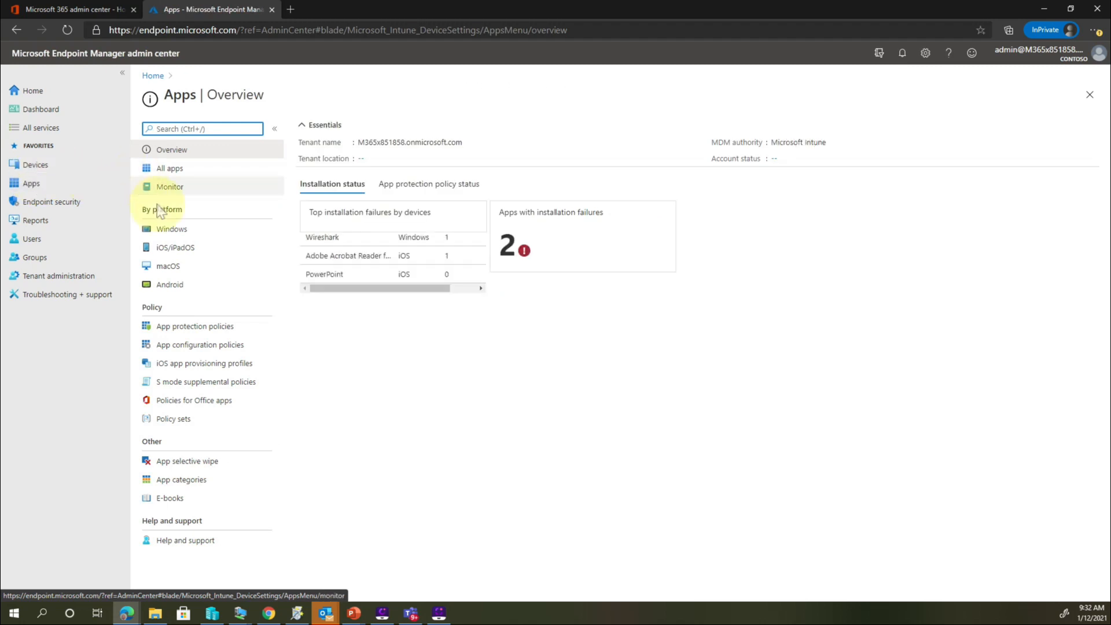
# - Start adding a new Windows app of the type Line-of-business app
pyautogui.click(158, 227)
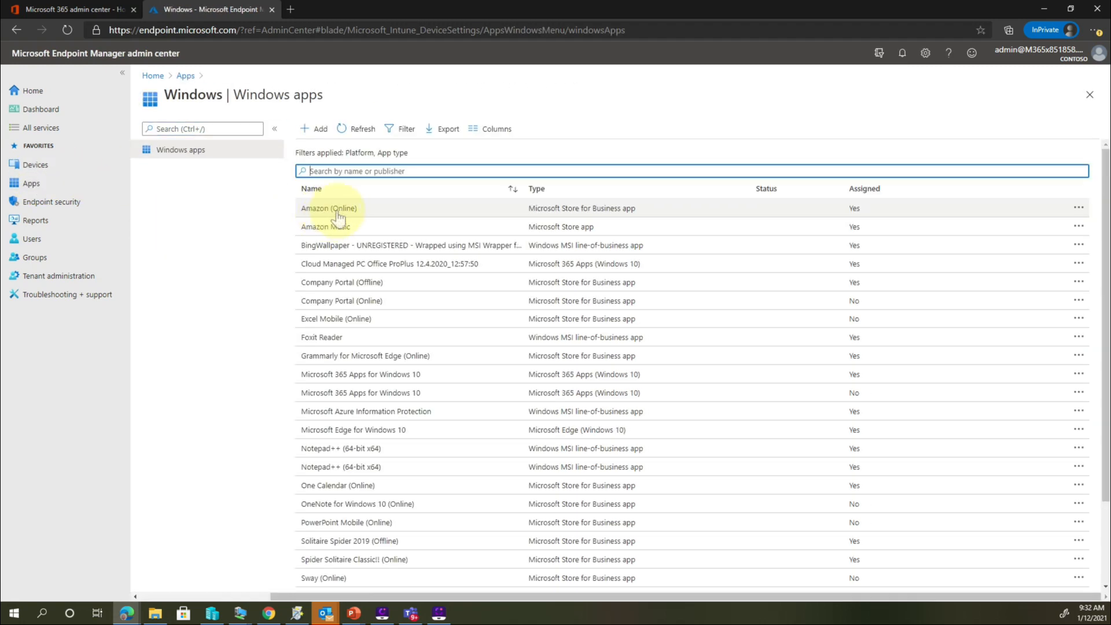
pyautogui.scroll(-3, 384, 481)
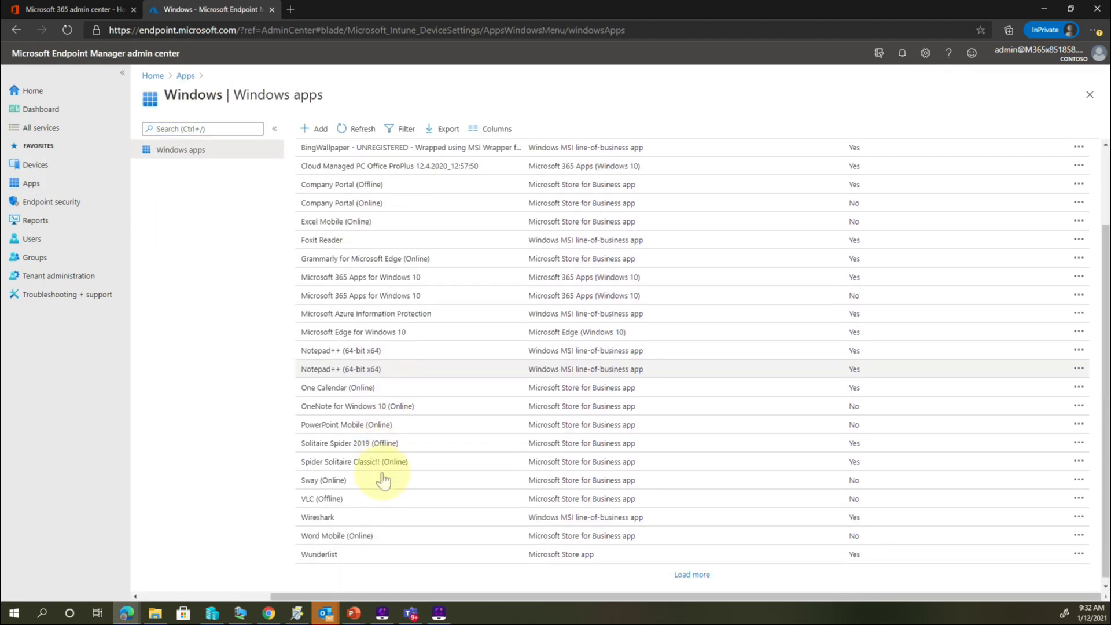
pyautogui.scroll(3, 385, 479)
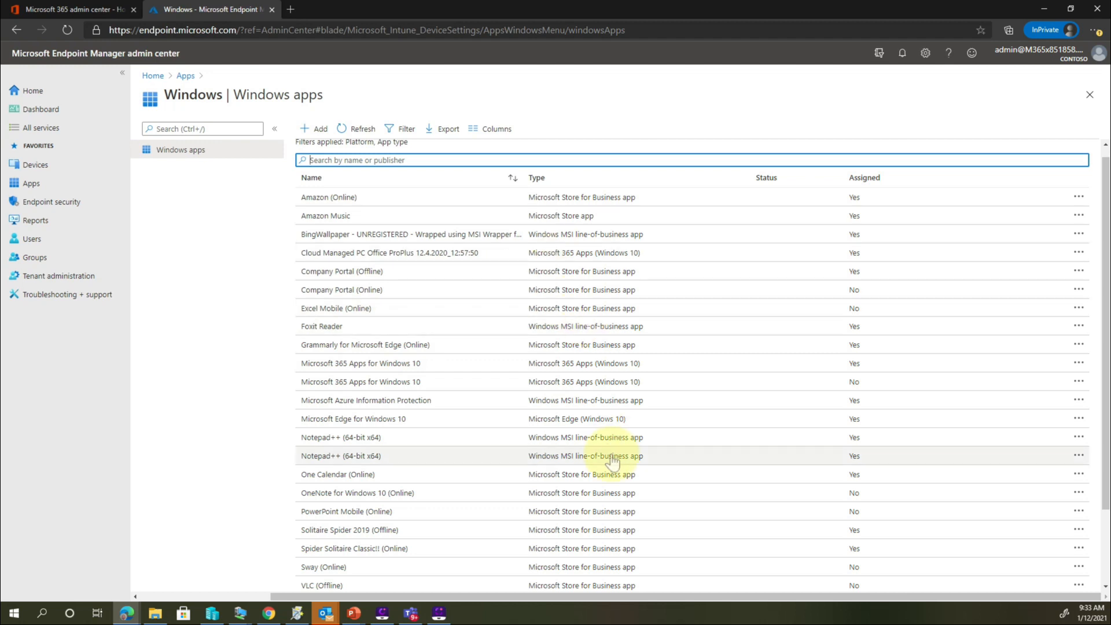
pyautogui.scroll(-3, 612, 461)
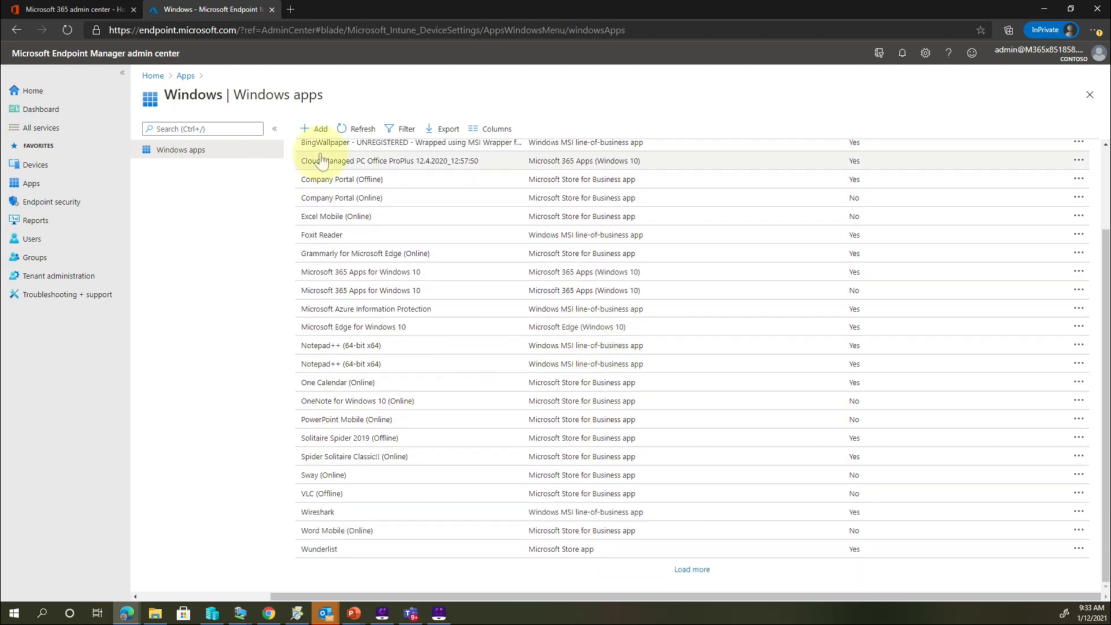
pyautogui.click(319, 129)
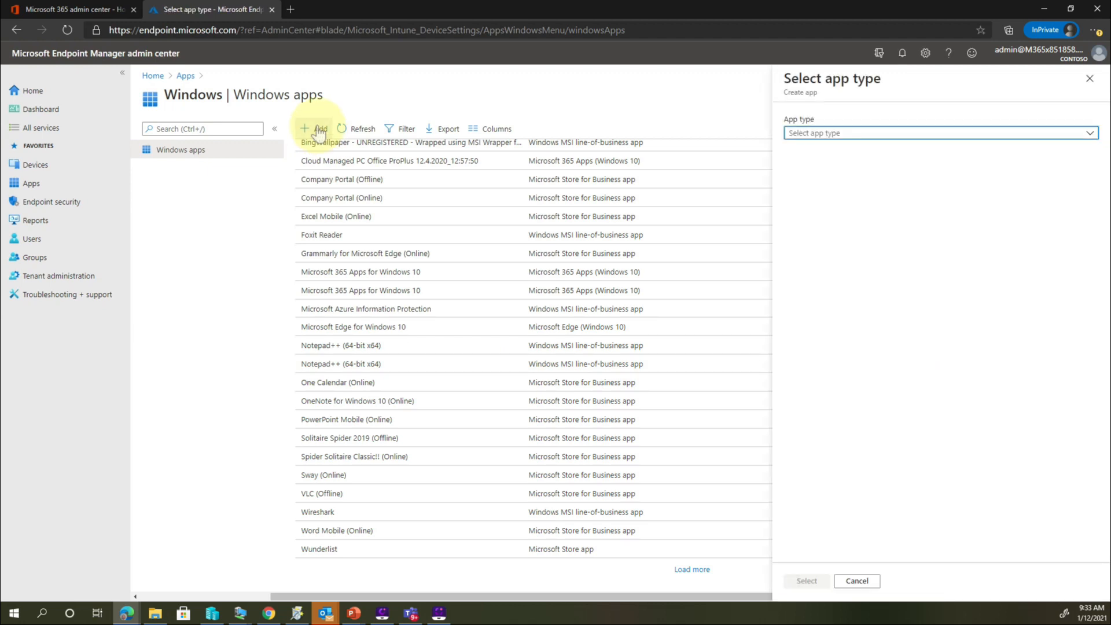
pyautogui.click(806, 136)
pyautogui.click(814, 297)
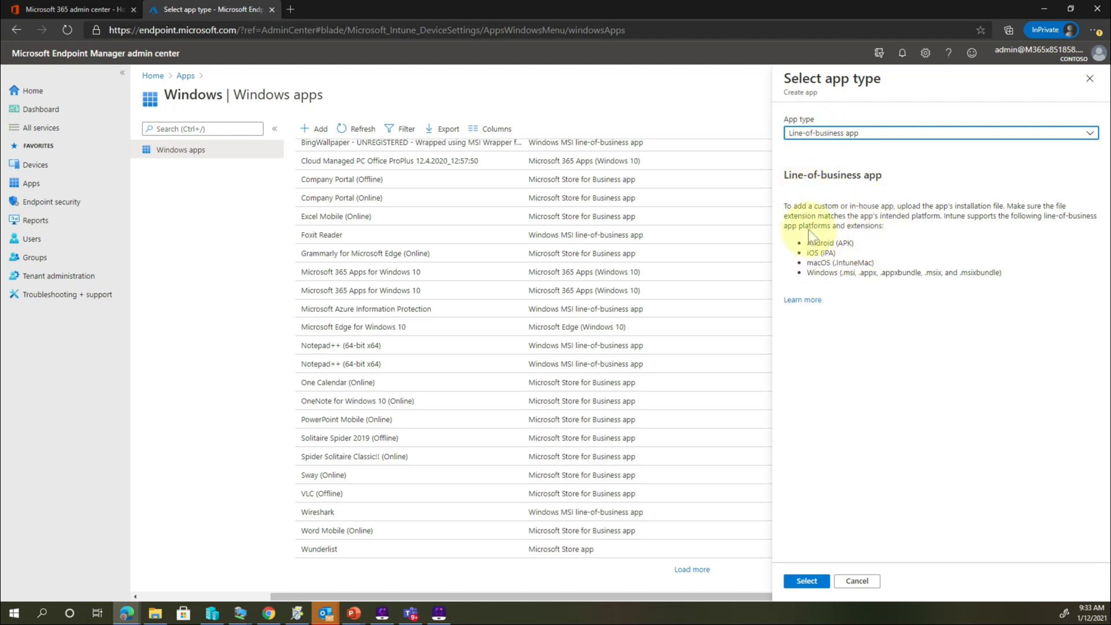
pyautogui.click(807, 581)
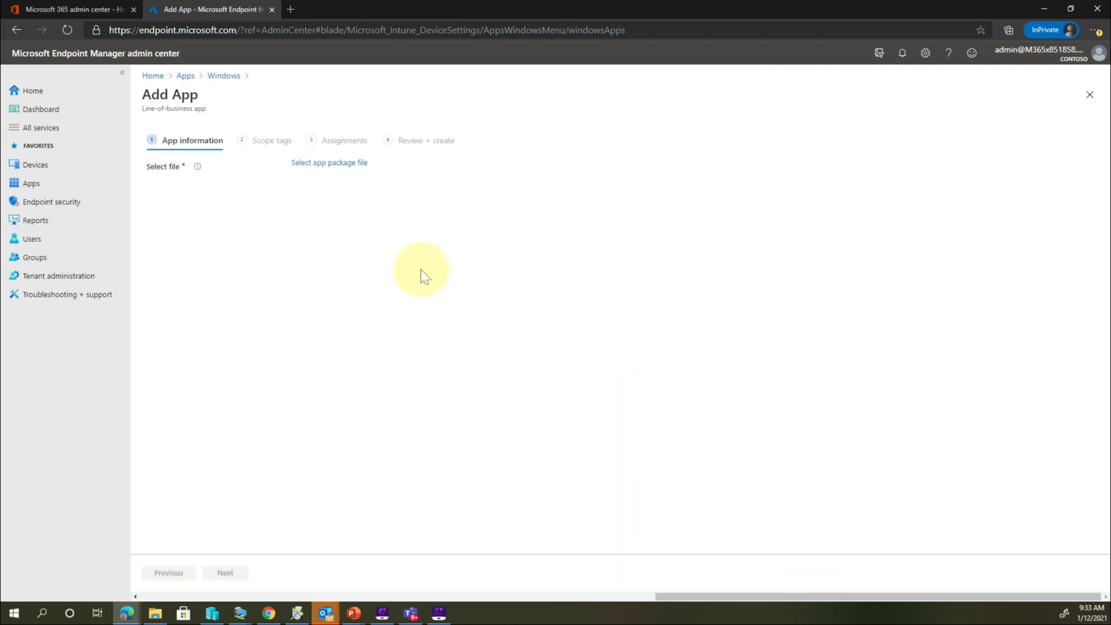
# - Choose vlc-3.0.8-win64.msi from the Downloads folder as the app package file and confirm it
pyautogui.click(347, 164)
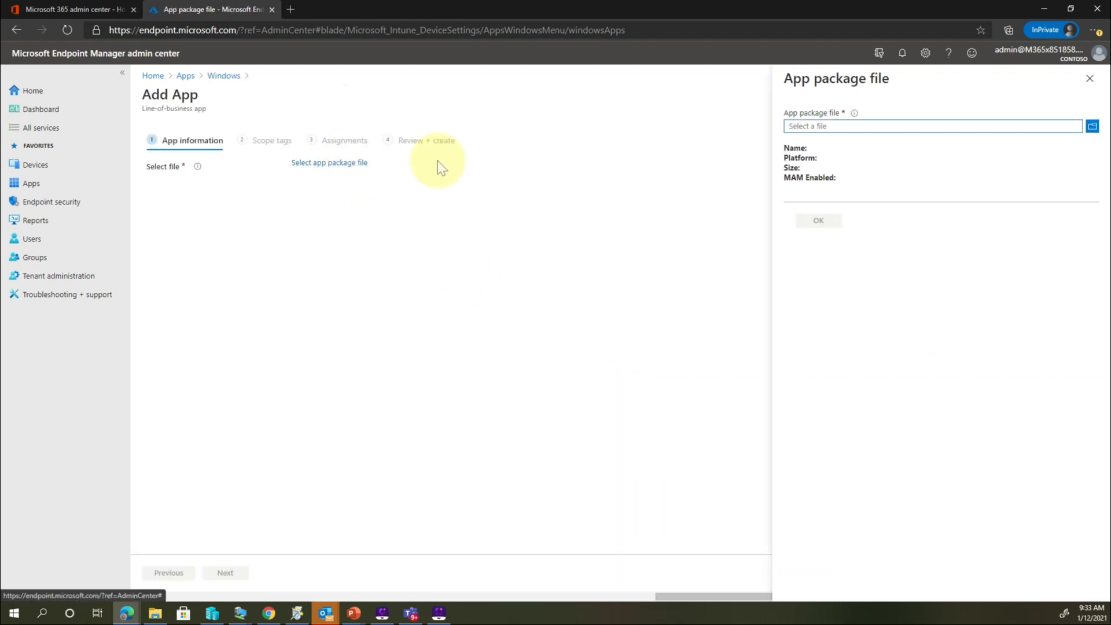
pyautogui.click(844, 127)
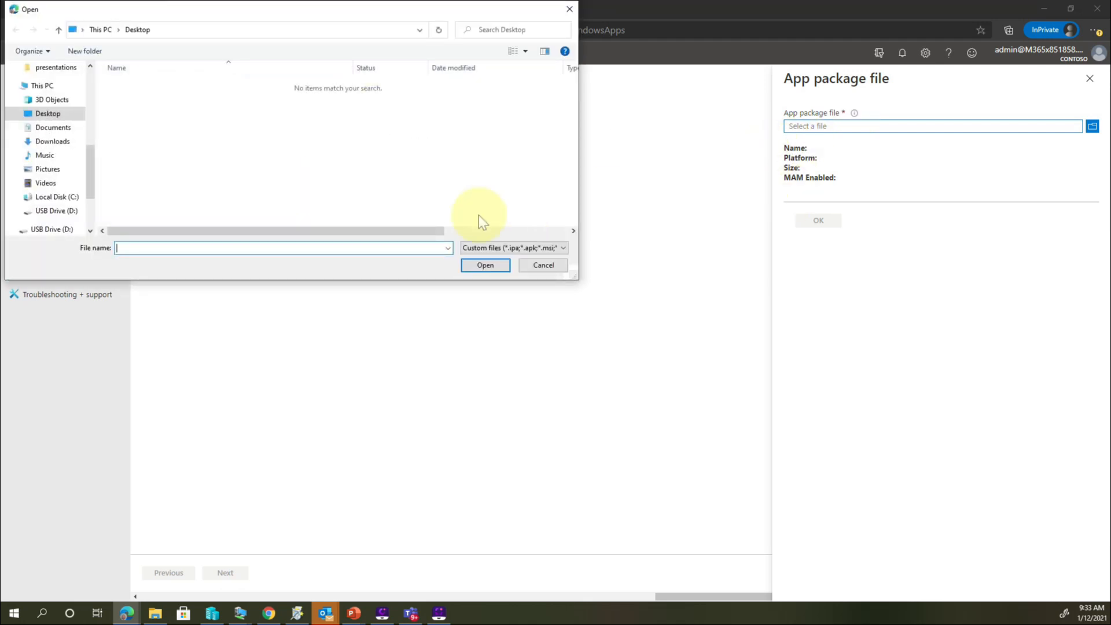
pyautogui.click(52, 142)
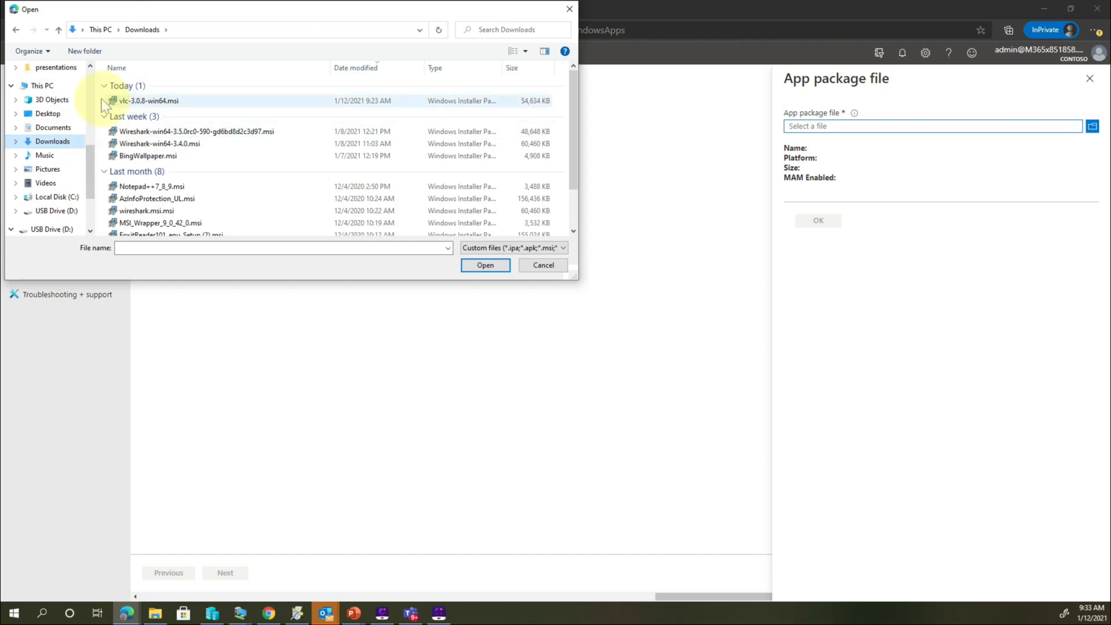
pyautogui.click(159, 101)
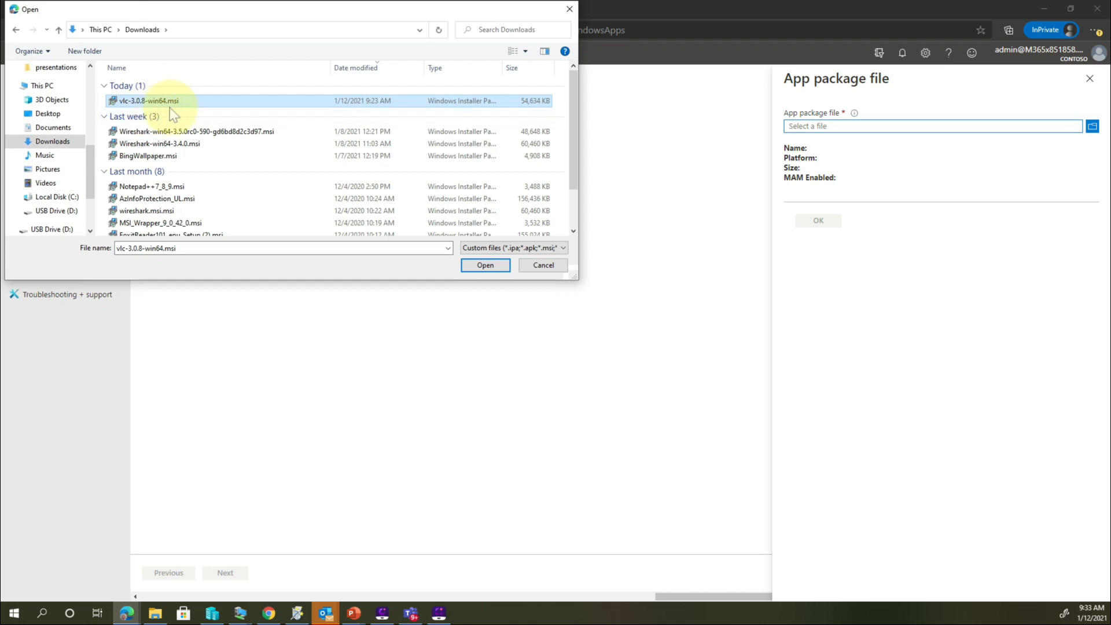
pyautogui.click(484, 265)
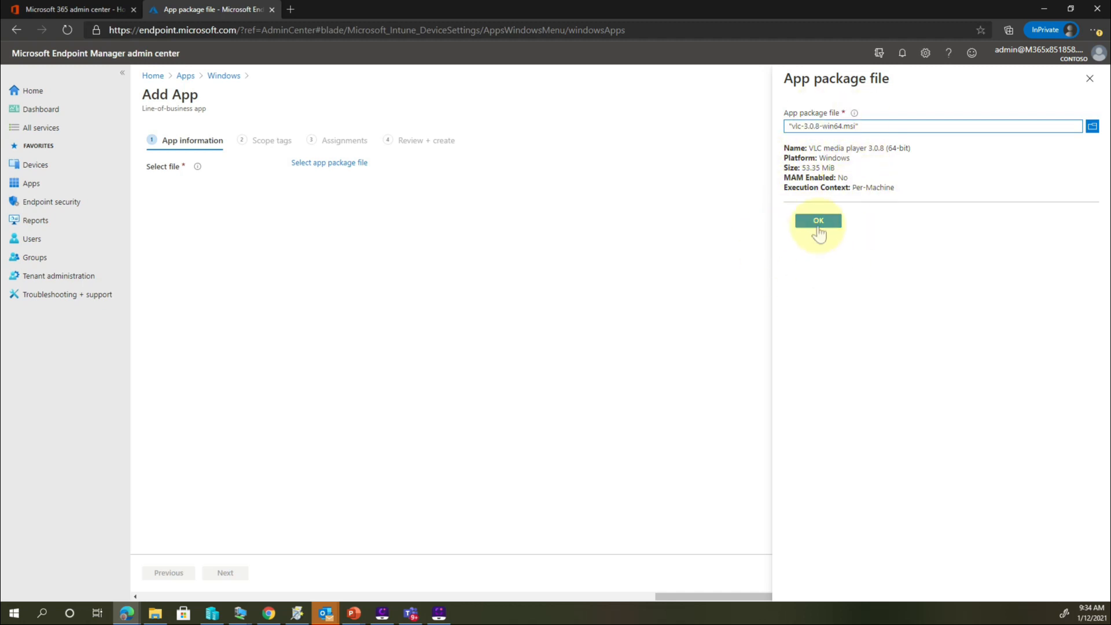
pyautogui.click(819, 221)
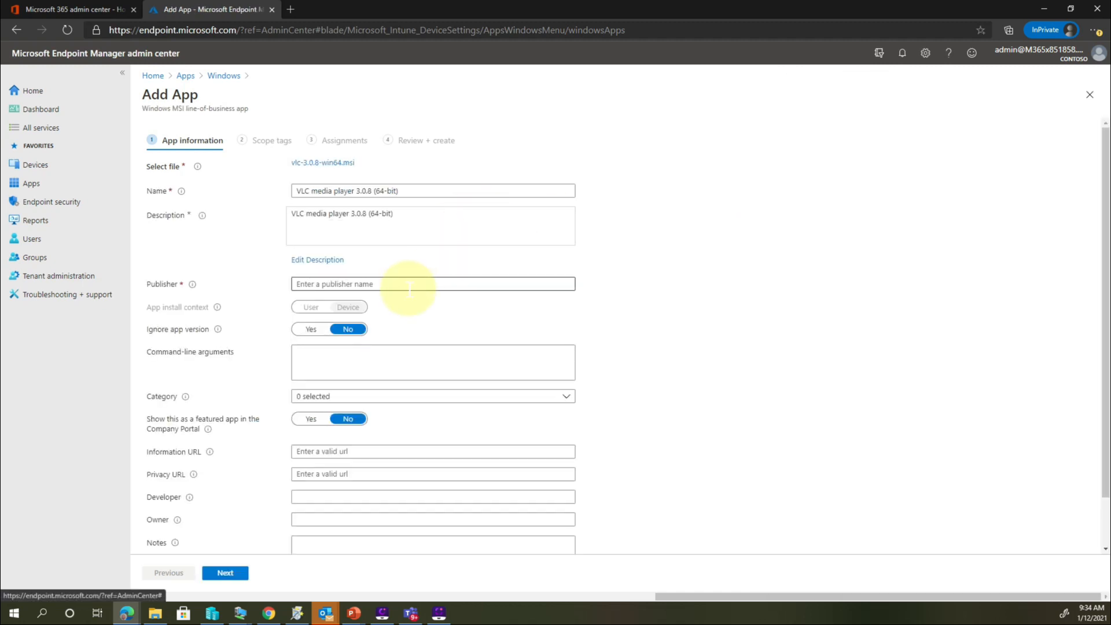
# - Enter VLC Media as the publisher, assign the Photos & Media category, and continue to the scope tags
pyautogui.scroll(-1, 409, 290)
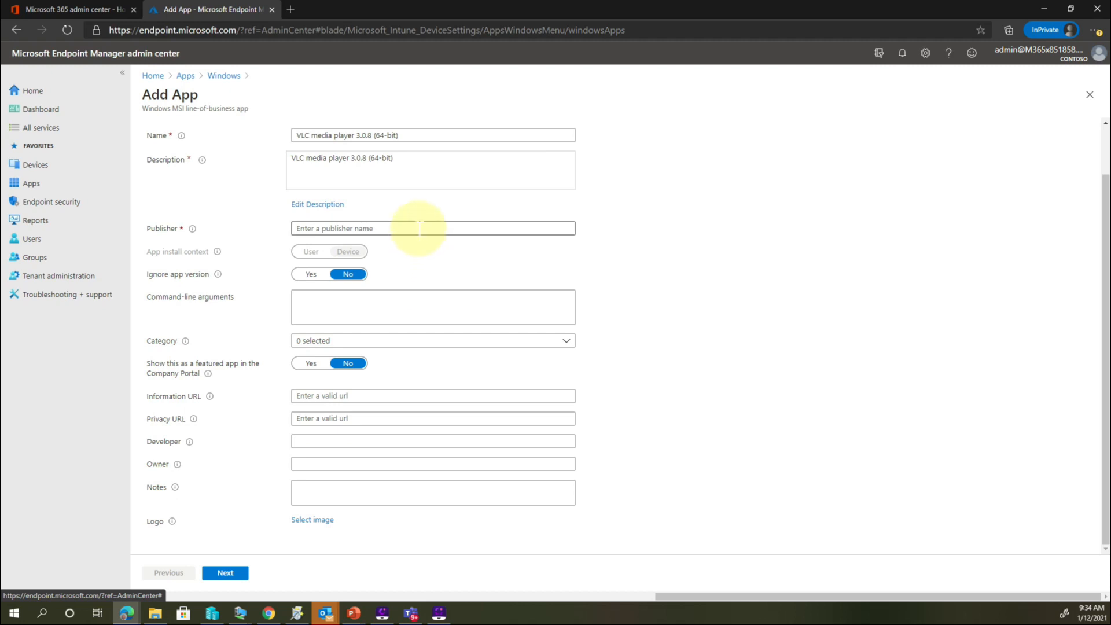
pyautogui.click(420, 228)
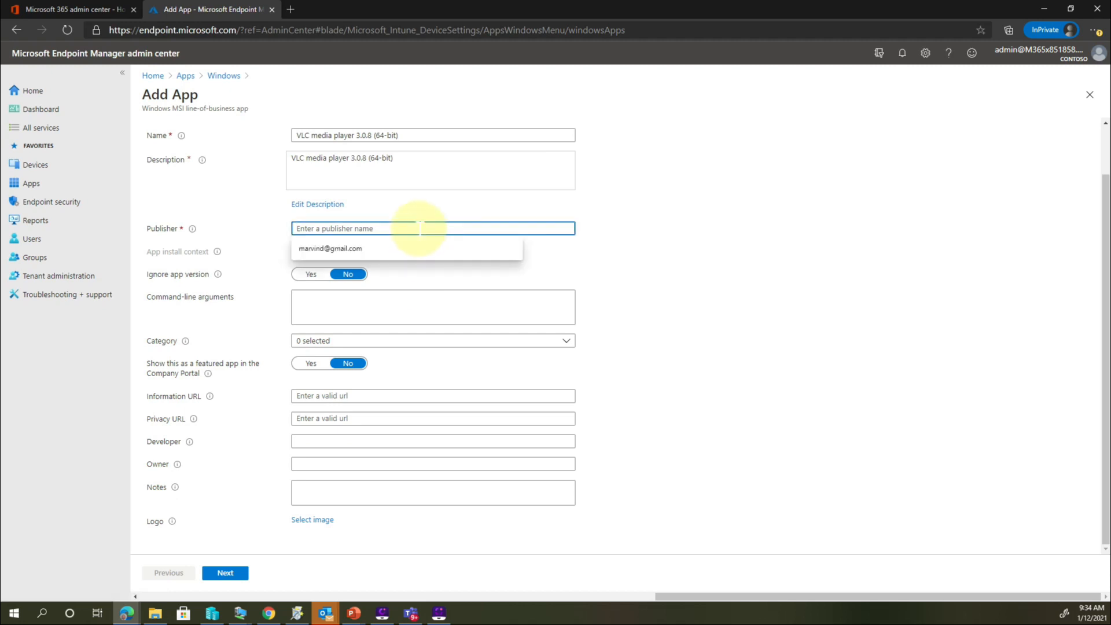
pyautogui.write('VLC')
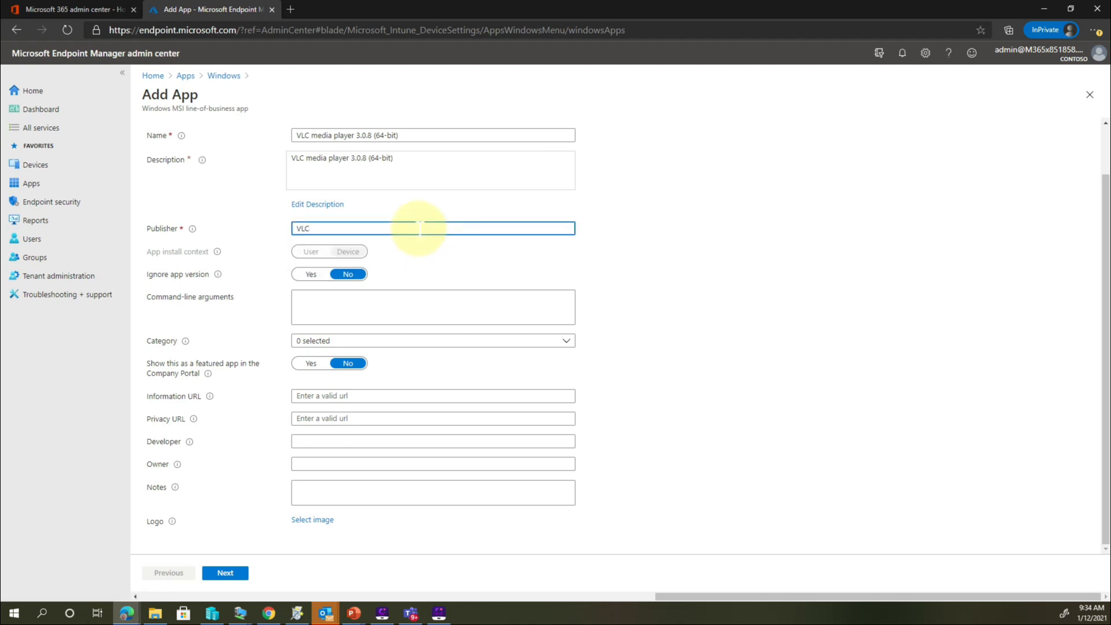
pyautogui.write(' Media')
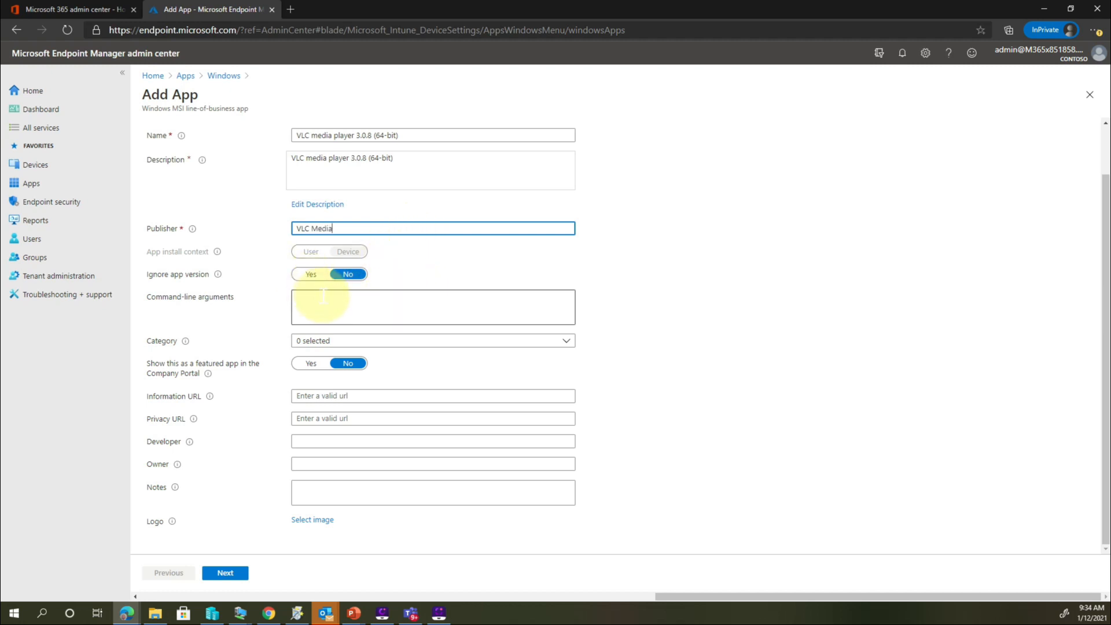
pyautogui.click(327, 342)
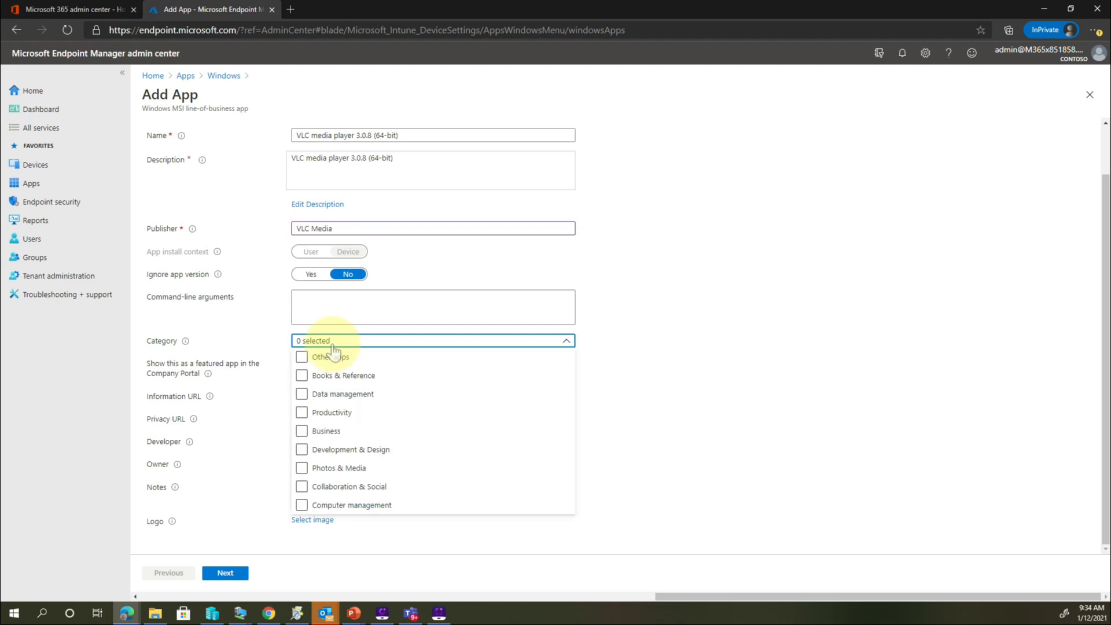
pyautogui.click(302, 470)
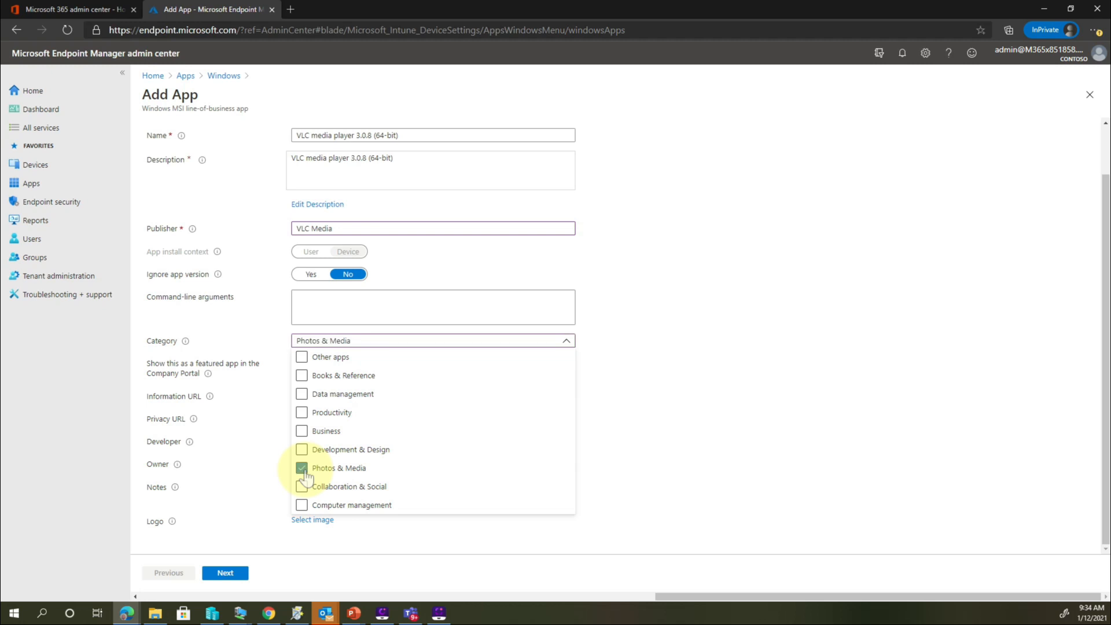
pyautogui.click(688, 394)
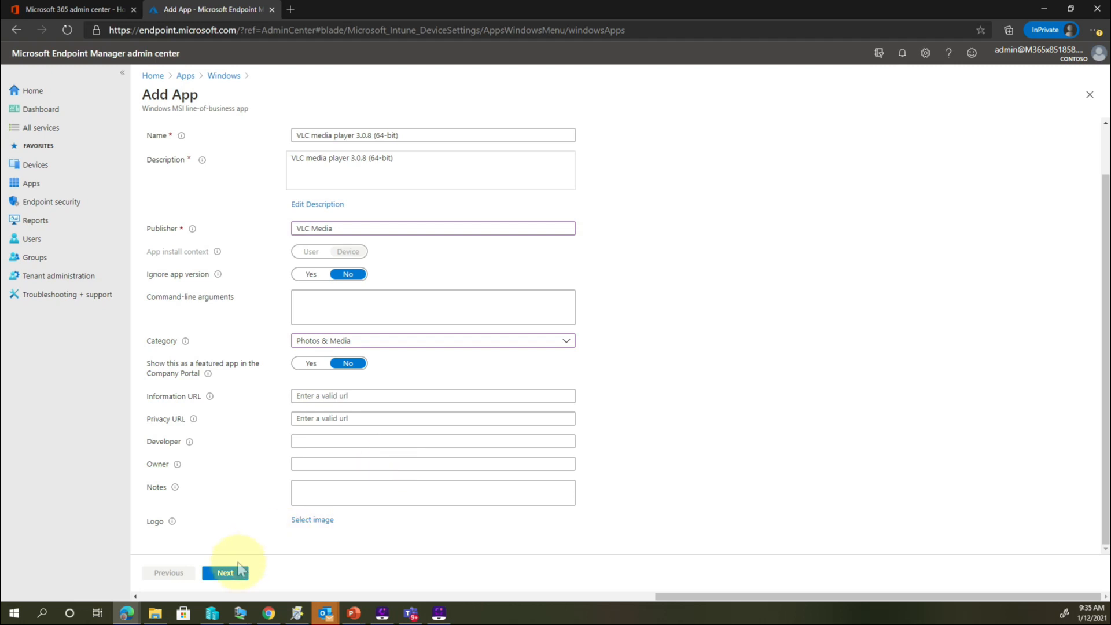
pyautogui.click(239, 572)
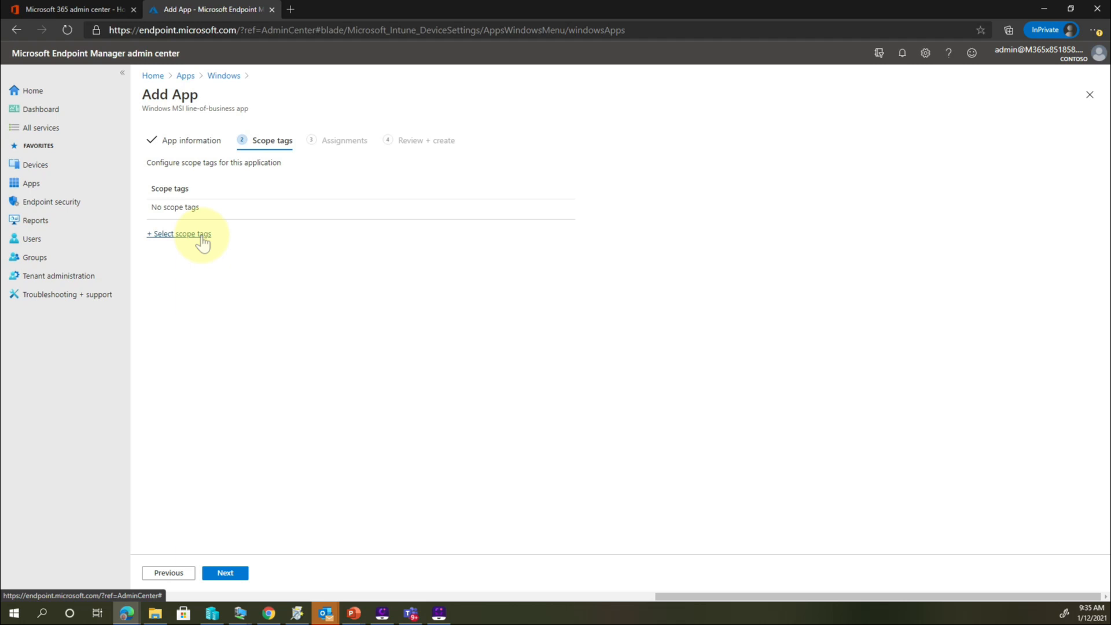
# - View the available scope tags, leave them all unselected, and continue to the assignments
pyautogui.click(202, 236)
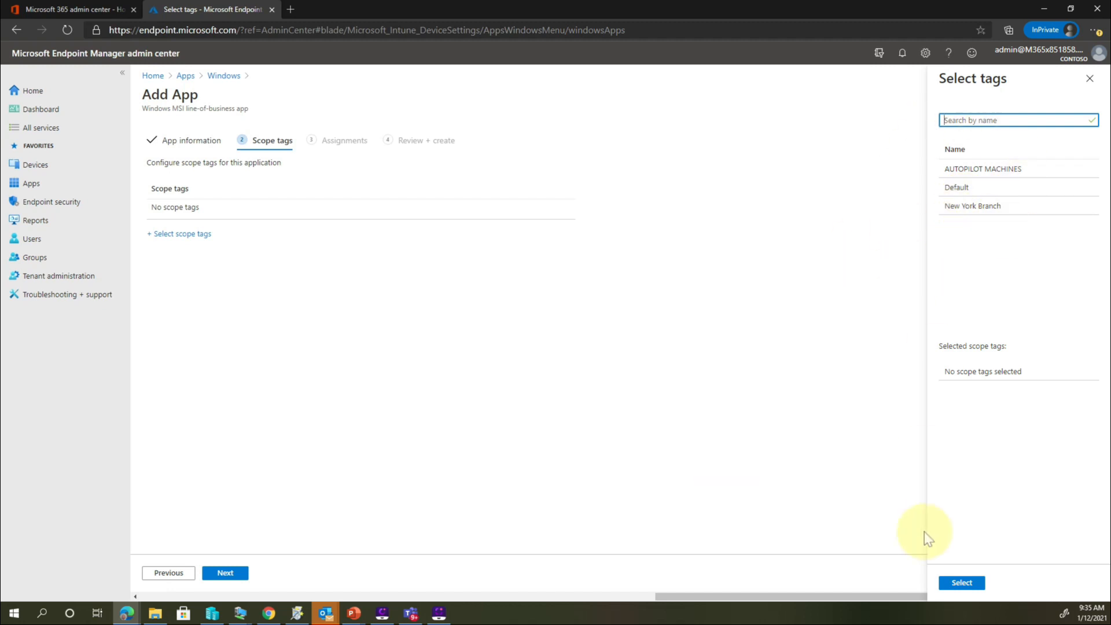
pyautogui.click(958, 583)
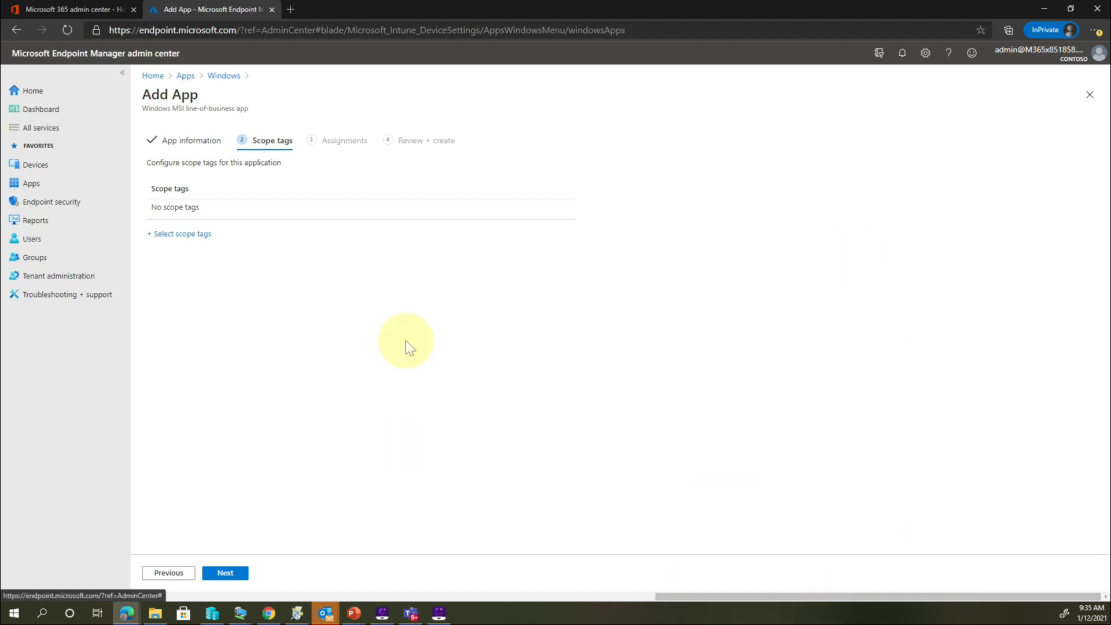
pyautogui.click(226, 573)
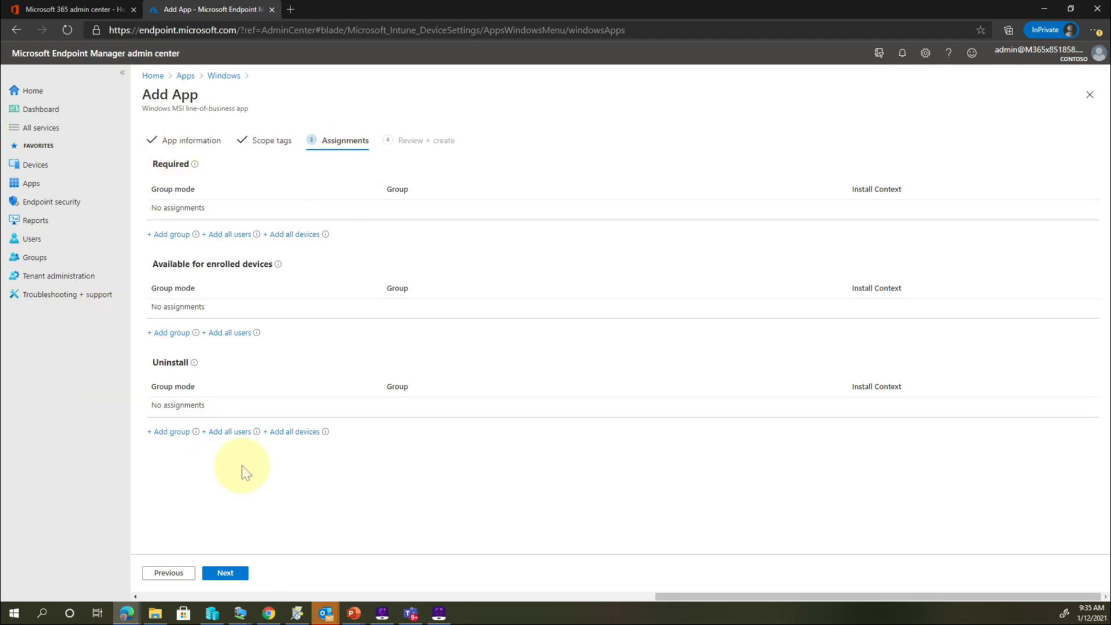
# - Make the app required for all devices, review the summary, and create the app
pyautogui.click(296, 235)
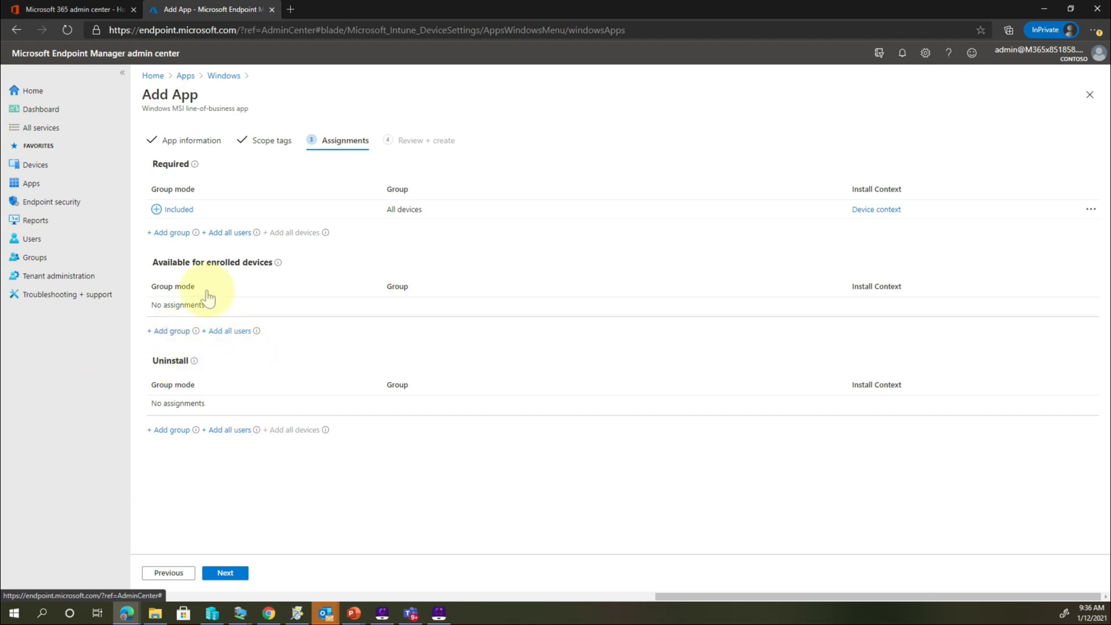
pyautogui.click(226, 572)
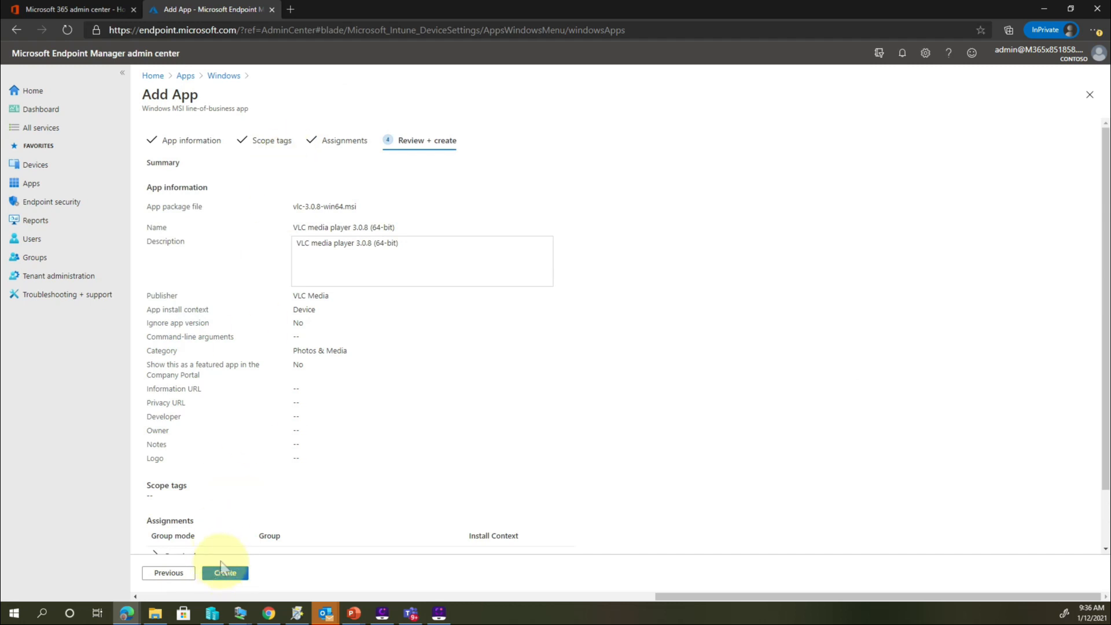
pyautogui.scroll(-1, 272, 398)
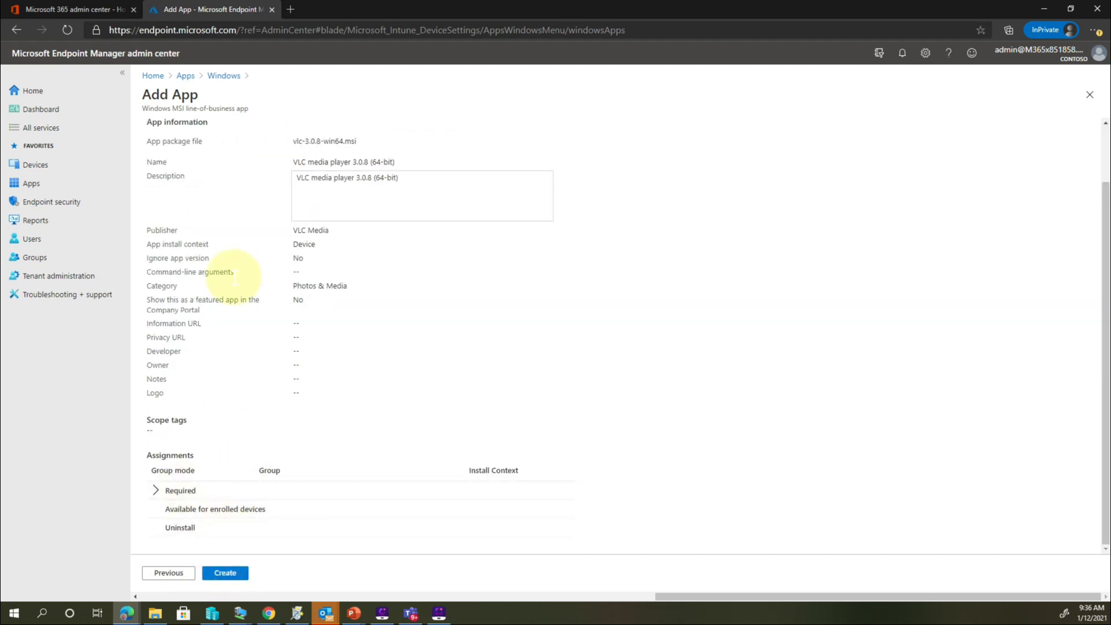
pyautogui.scroll(1, 252, 359)
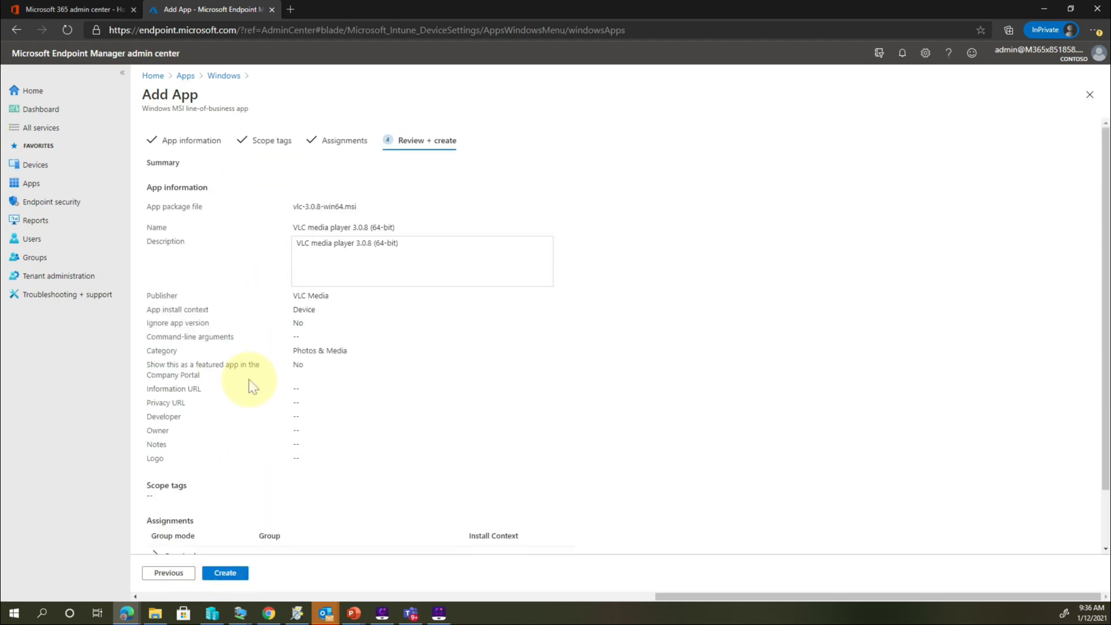
pyautogui.click(232, 574)
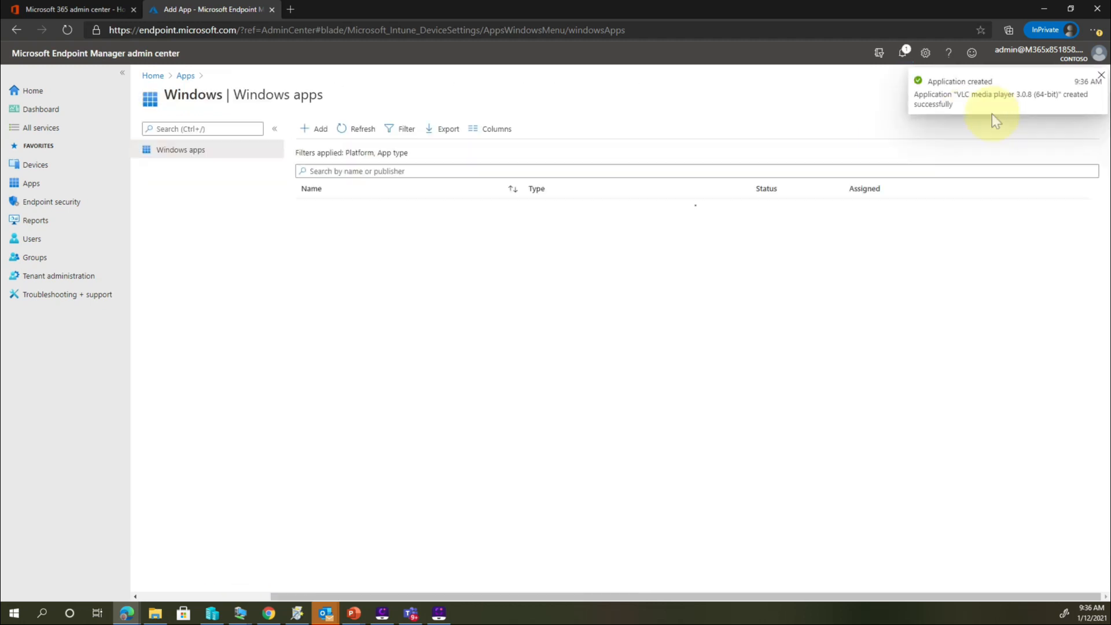
# - Check the notifications for the VLC media player upload and view the app's device install status
pyautogui.click(903, 55)
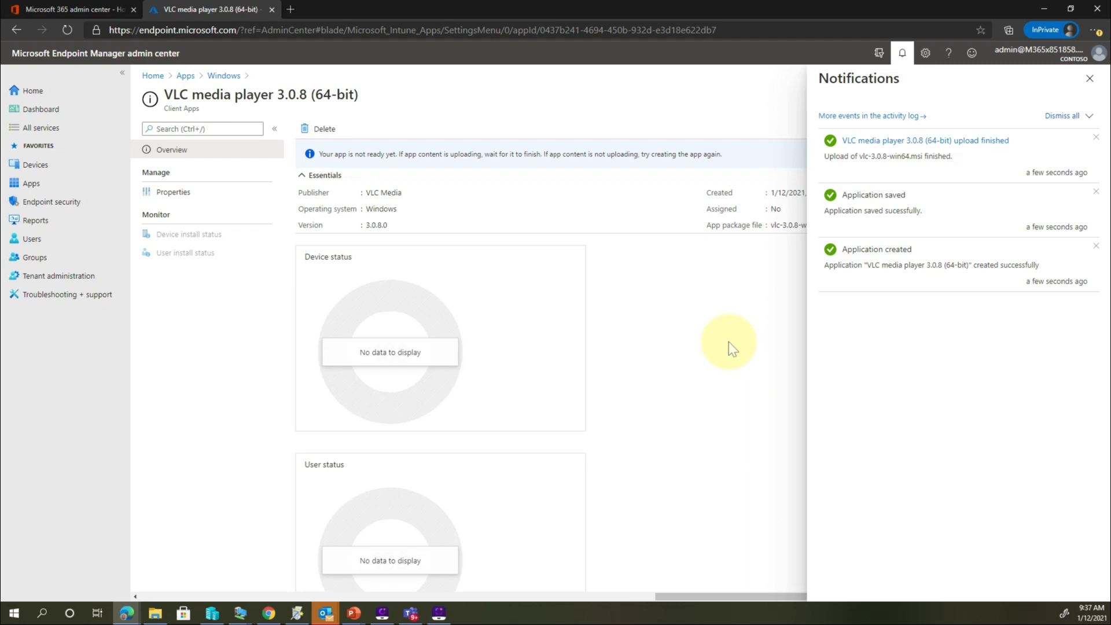
pyautogui.click(1092, 82)
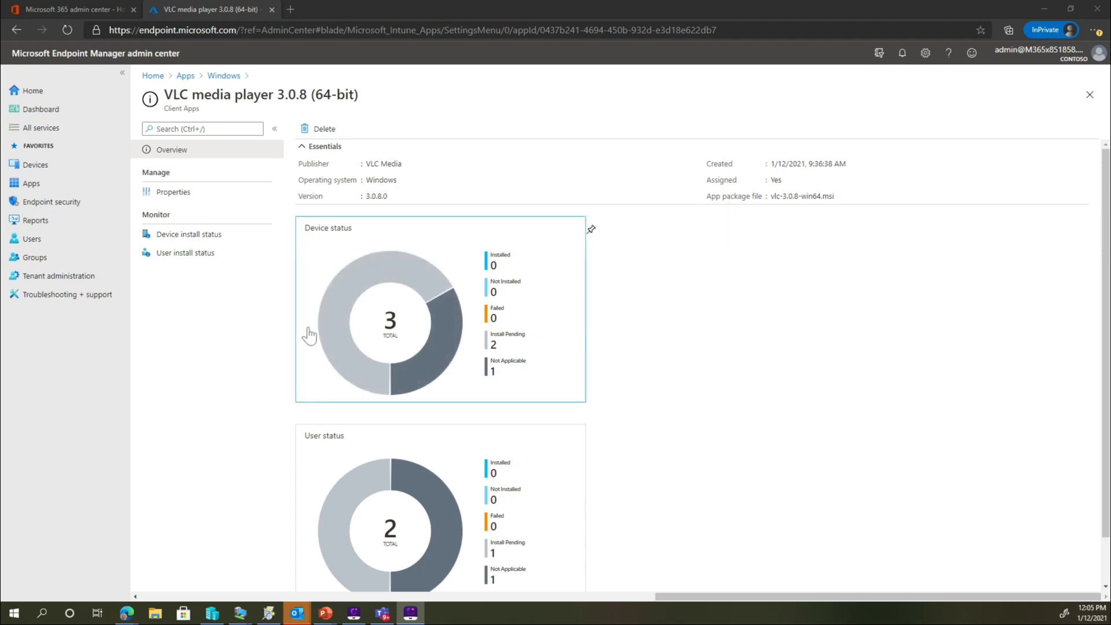
pyautogui.click(220, 234)
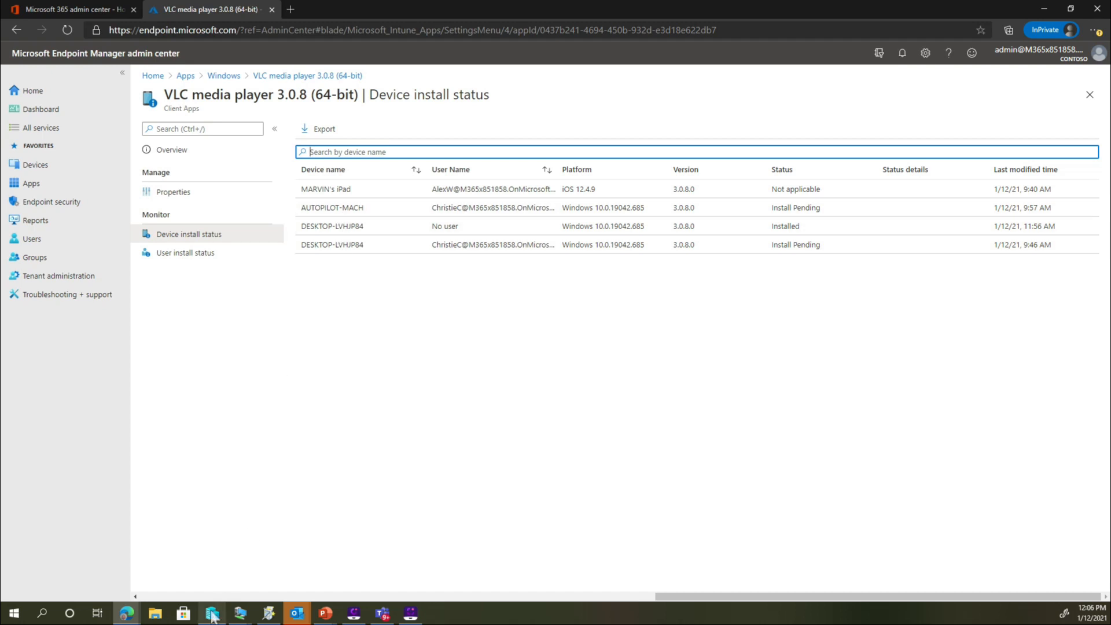
# - Switch to the enrolled virtual machine, close Teams, and check the desktop and full list of recently added apps for VLC media player
pyautogui.moveTo(239, 618)
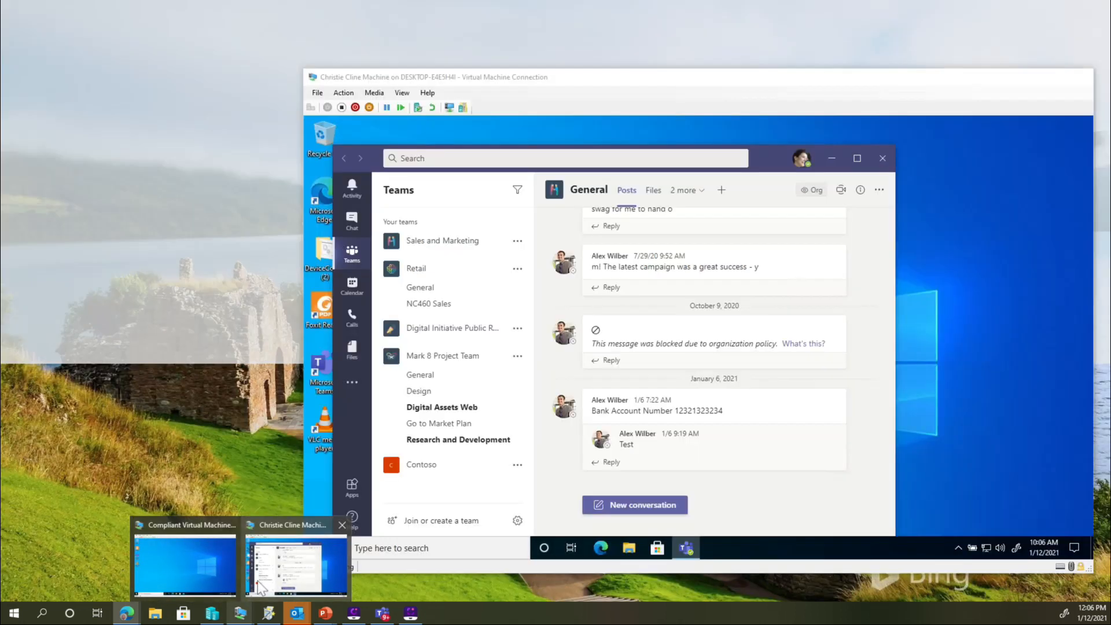
pyautogui.click(260, 588)
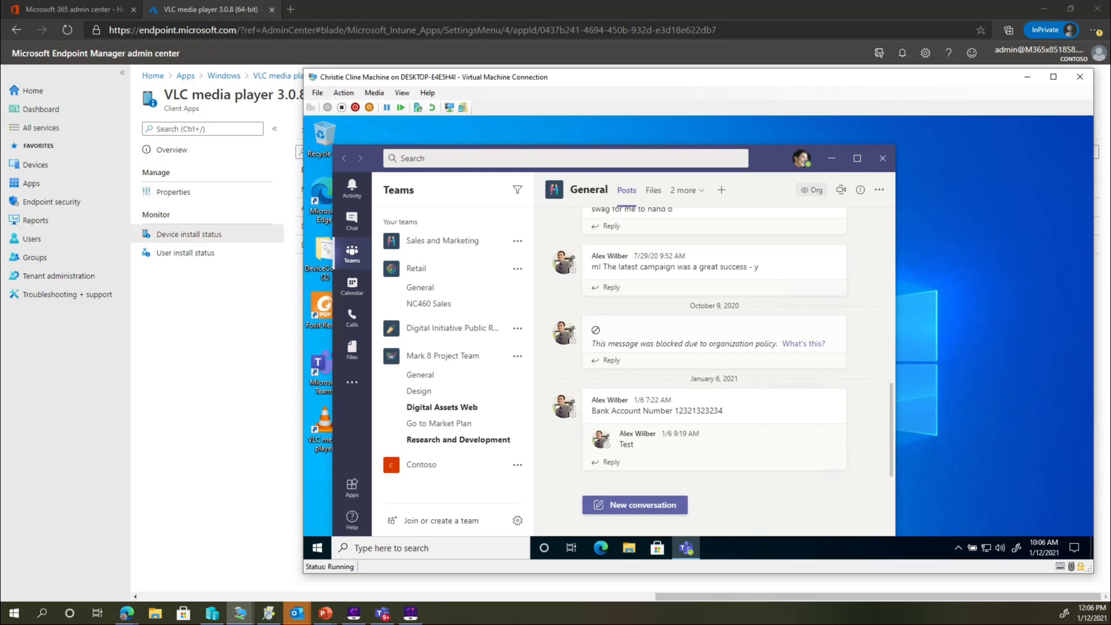
pyautogui.click(882, 158)
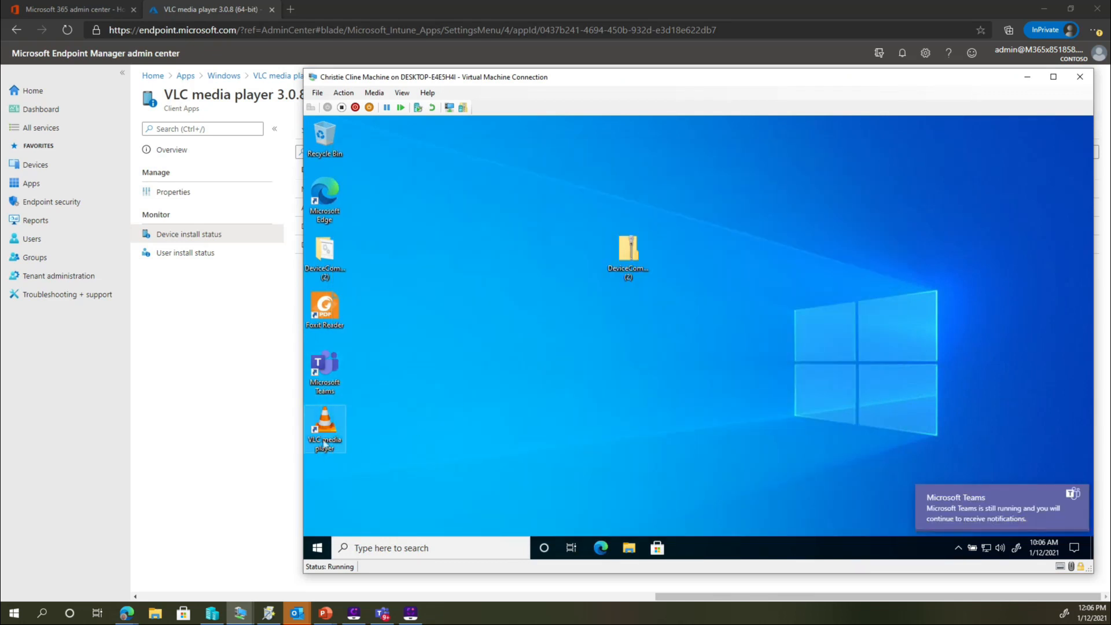
pyautogui.click(318, 549)
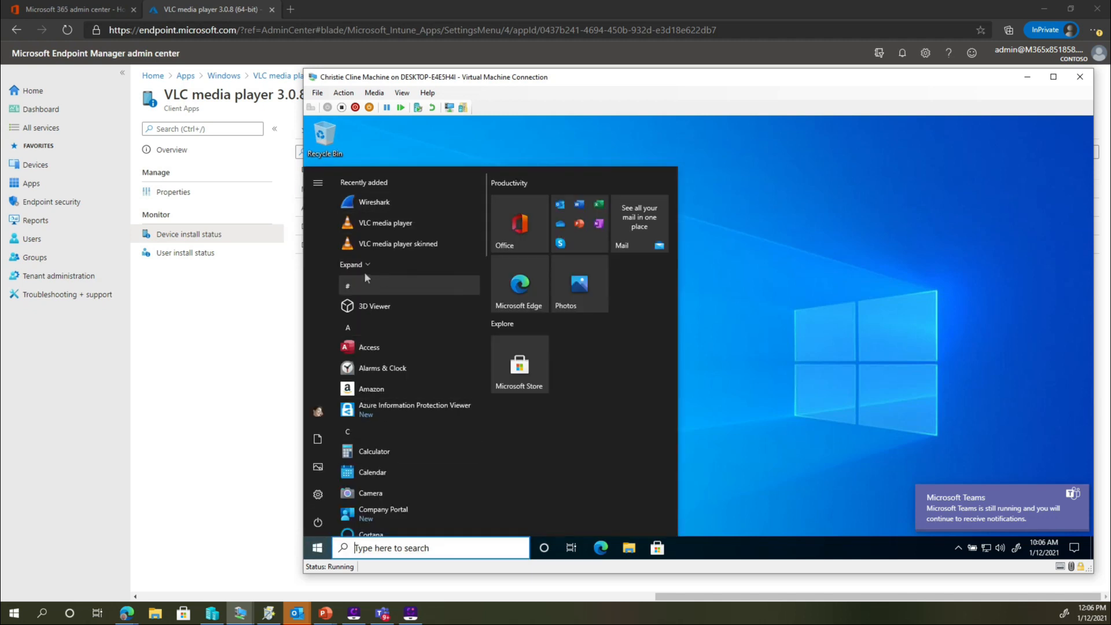
pyautogui.click(364, 271)
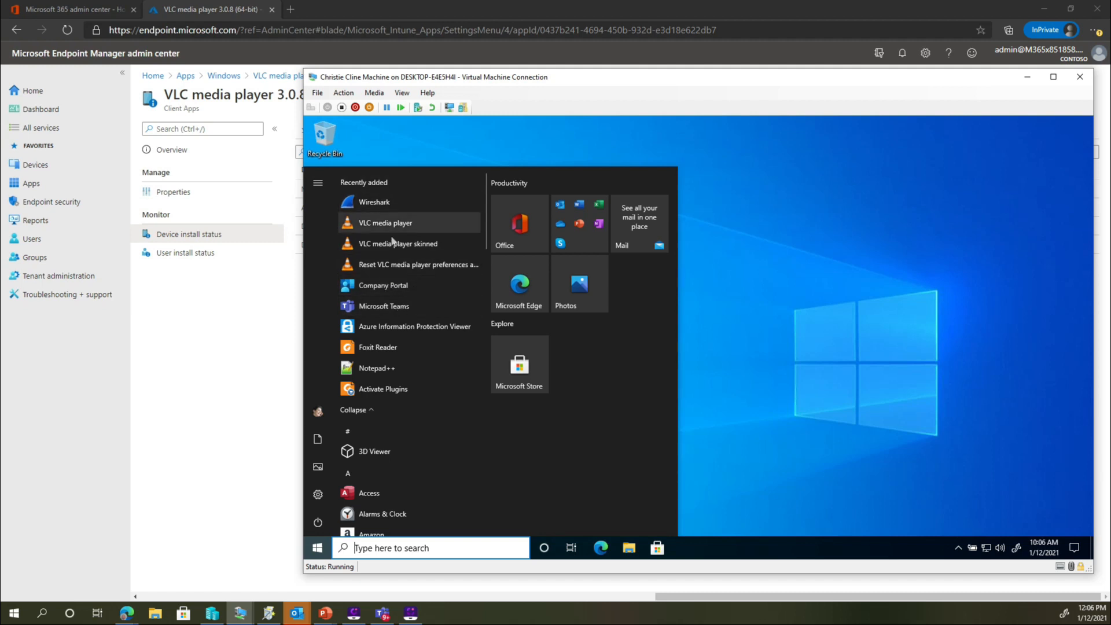
pyautogui.click(794, 374)
# - Return to the Endpoint Manager admin center and view the VLC app's properties and device install status
pyautogui.click(230, 461)
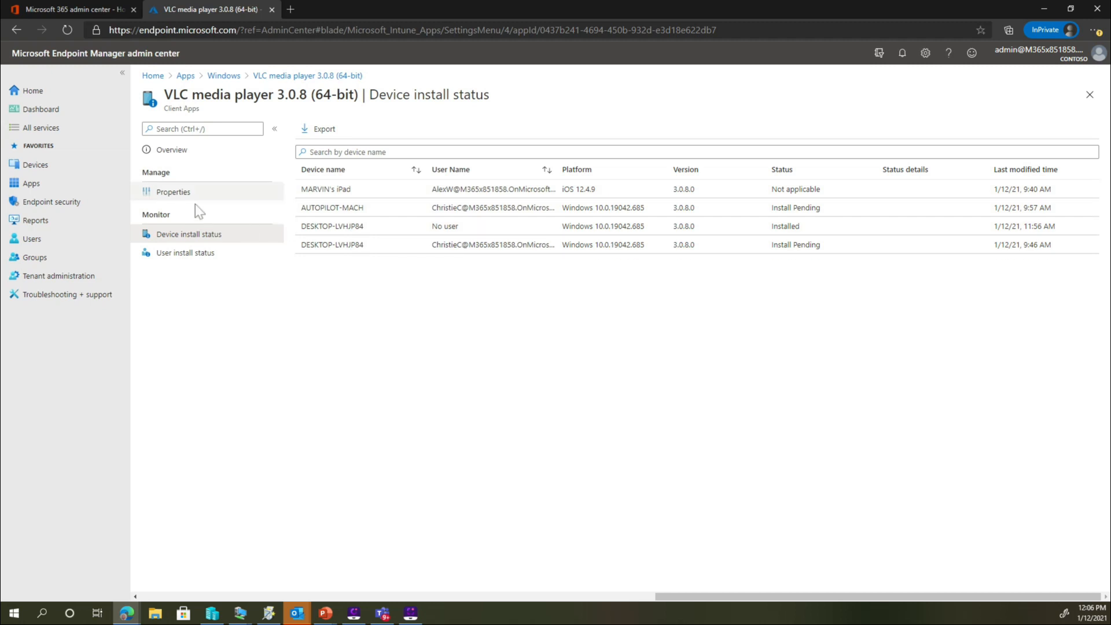
pyautogui.click(173, 192)
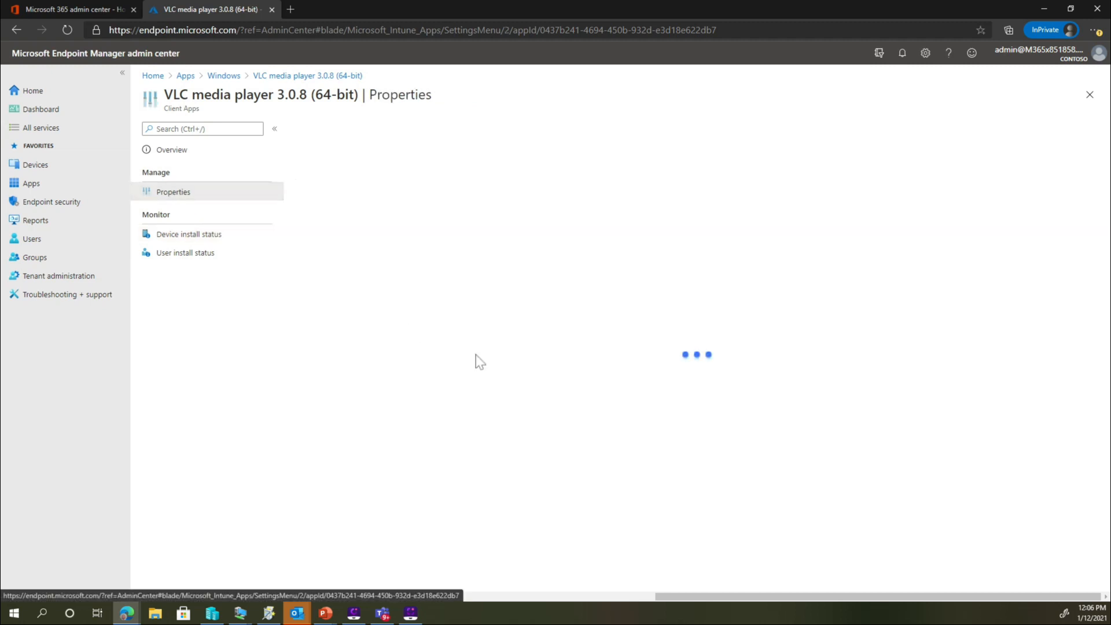
pyautogui.click(208, 244)
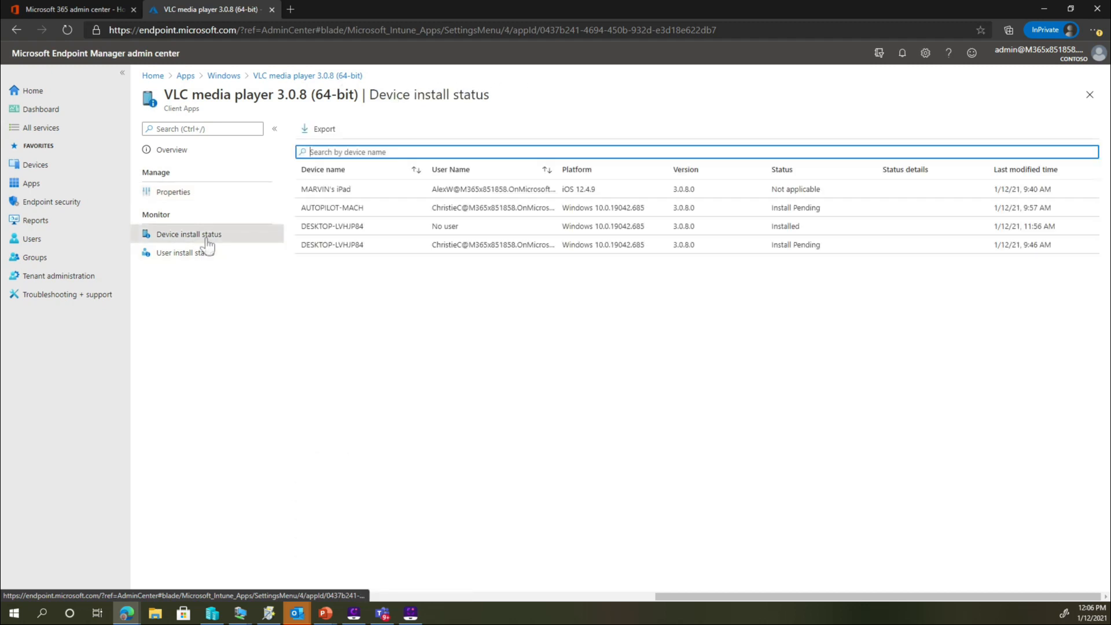